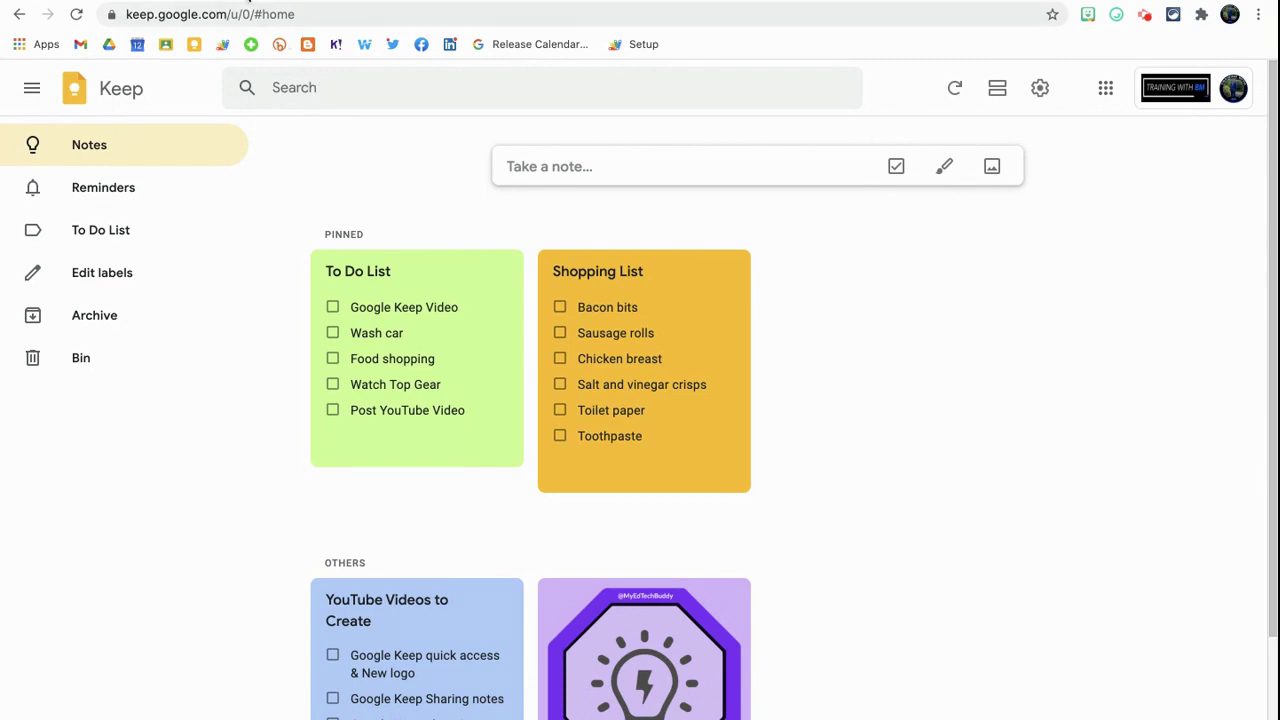
# Open a new Chrome tab, browse the Google apps list, then focus the address bar.
pyautogui.hotkey('ctrl', 't')
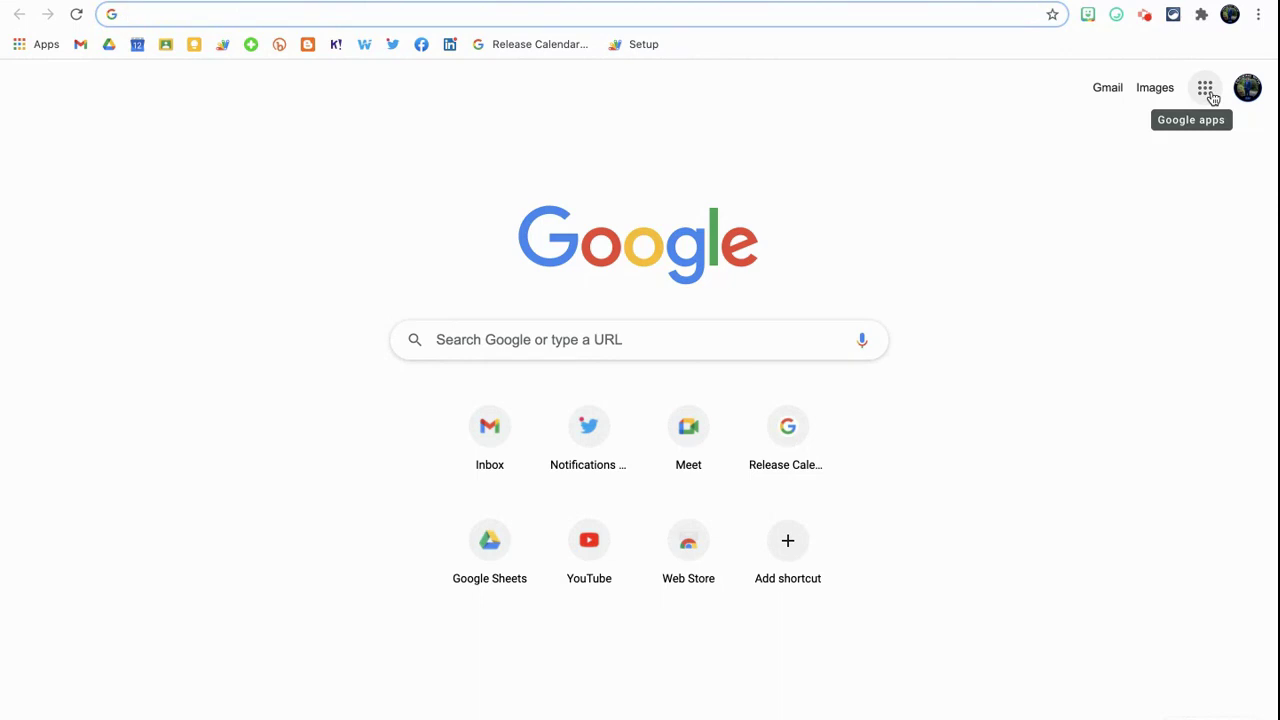
pyautogui.click(1206, 90)
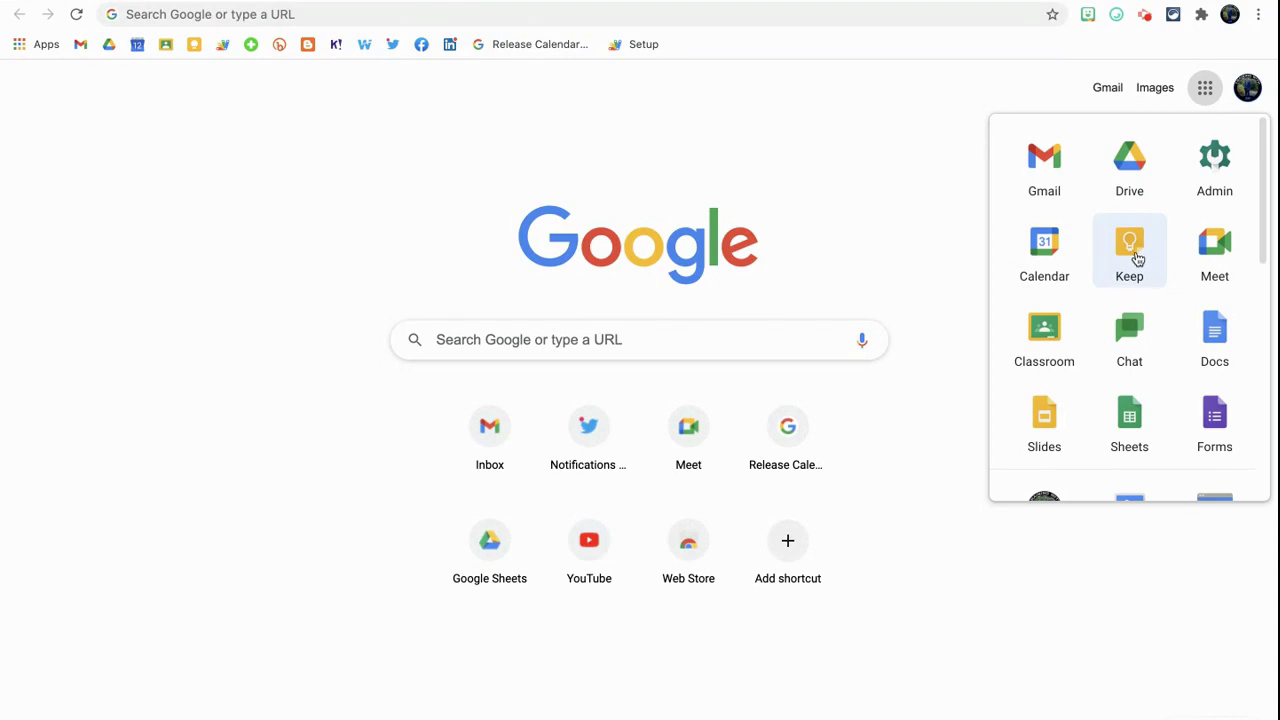
pyautogui.scroll(-5, 1140, 262)
pyautogui.scroll(-2, 1147, 263)
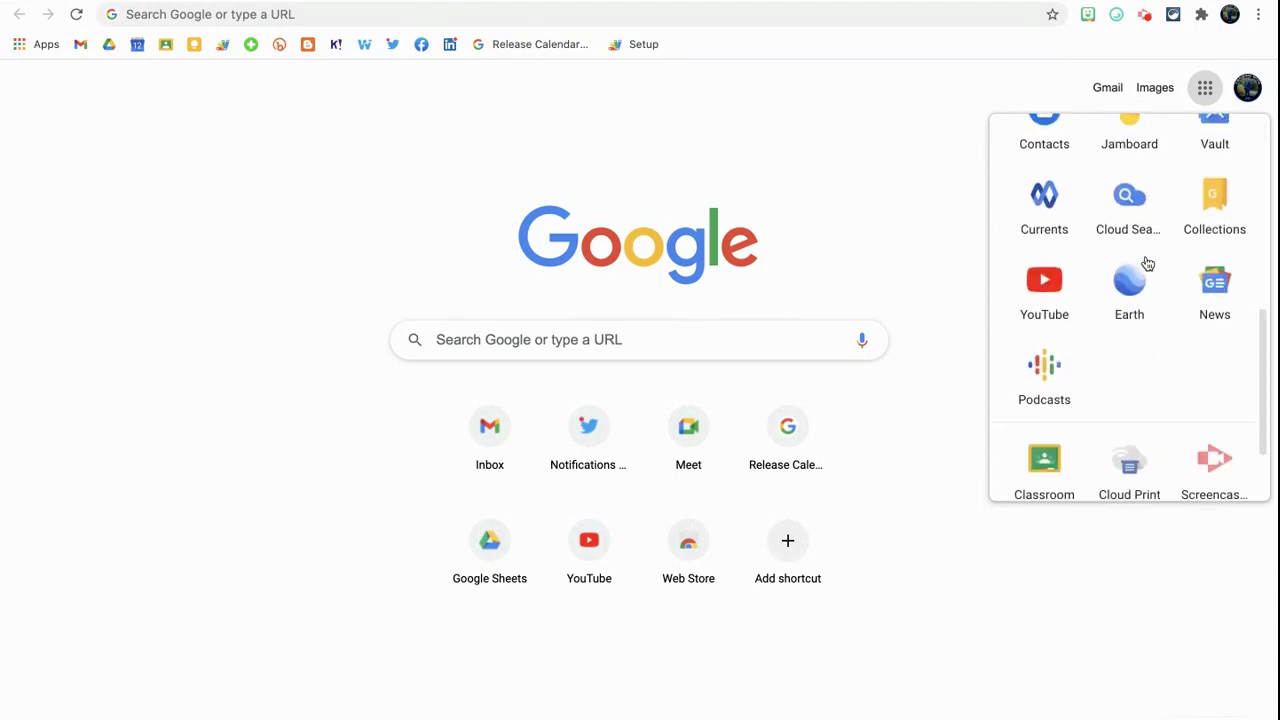
pyautogui.scroll(10, 1147, 263)
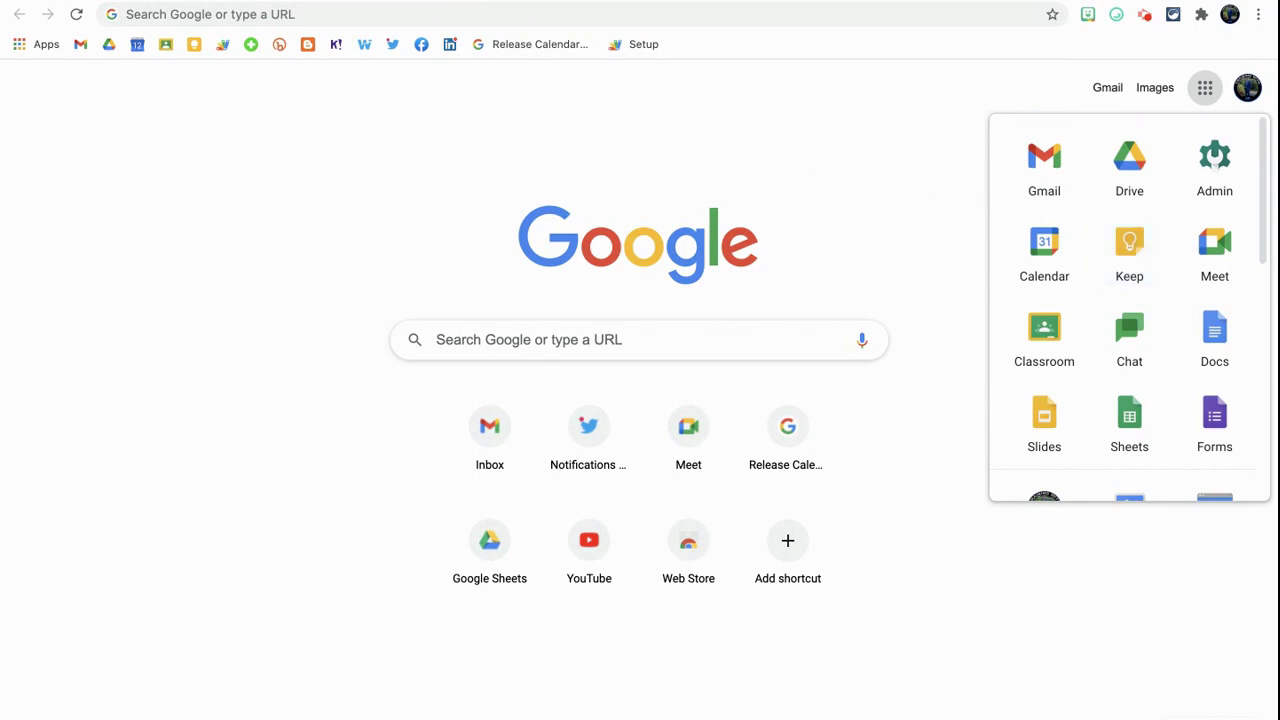
pyautogui.click(655, 16)
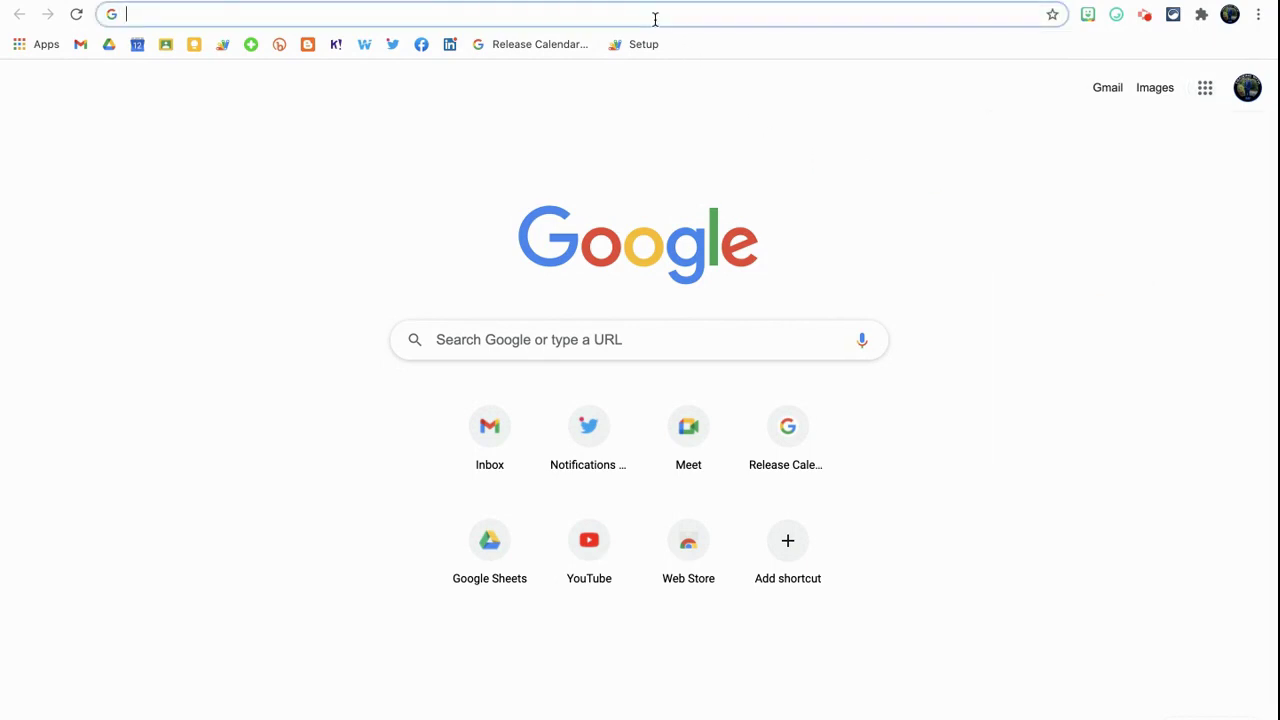
# Go to keep.google.com.
pyautogui.write('keep.goo')
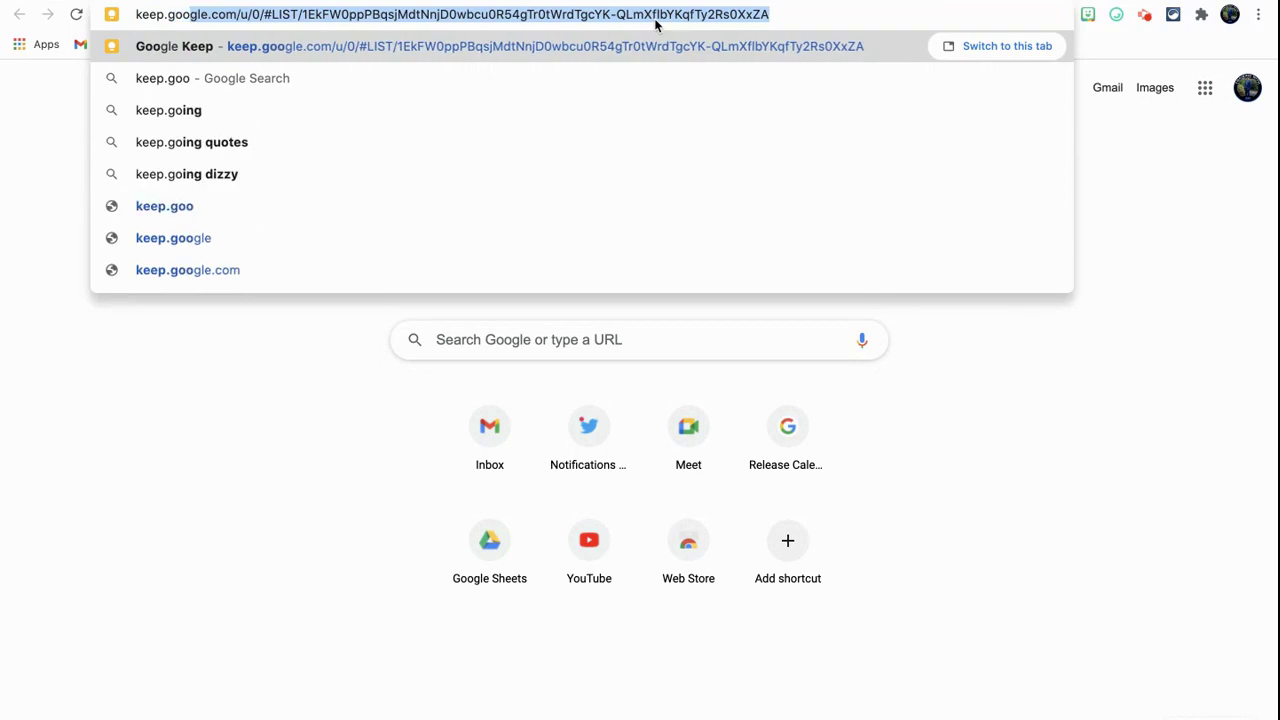
pyautogui.write('gle.com')
pyautogui.press('Return')
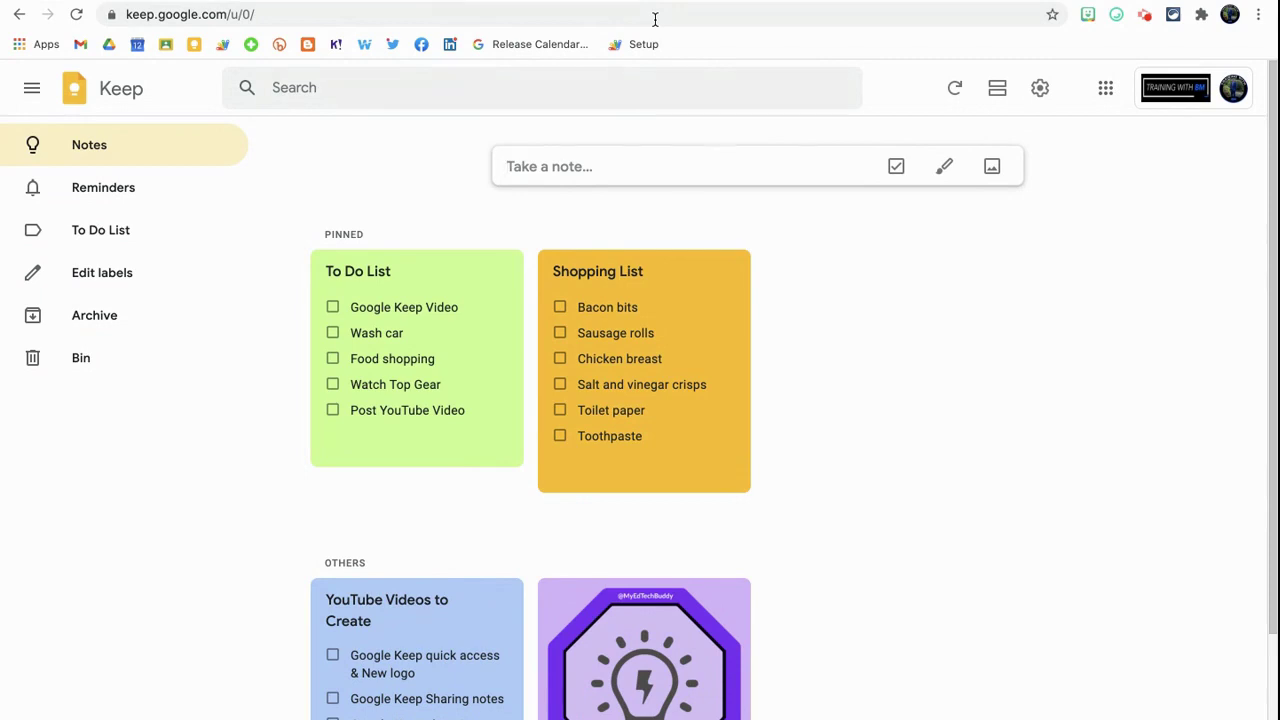
# Create a new note with the title 'Google Keep Demo'.
pyautogui.click(558, 166)
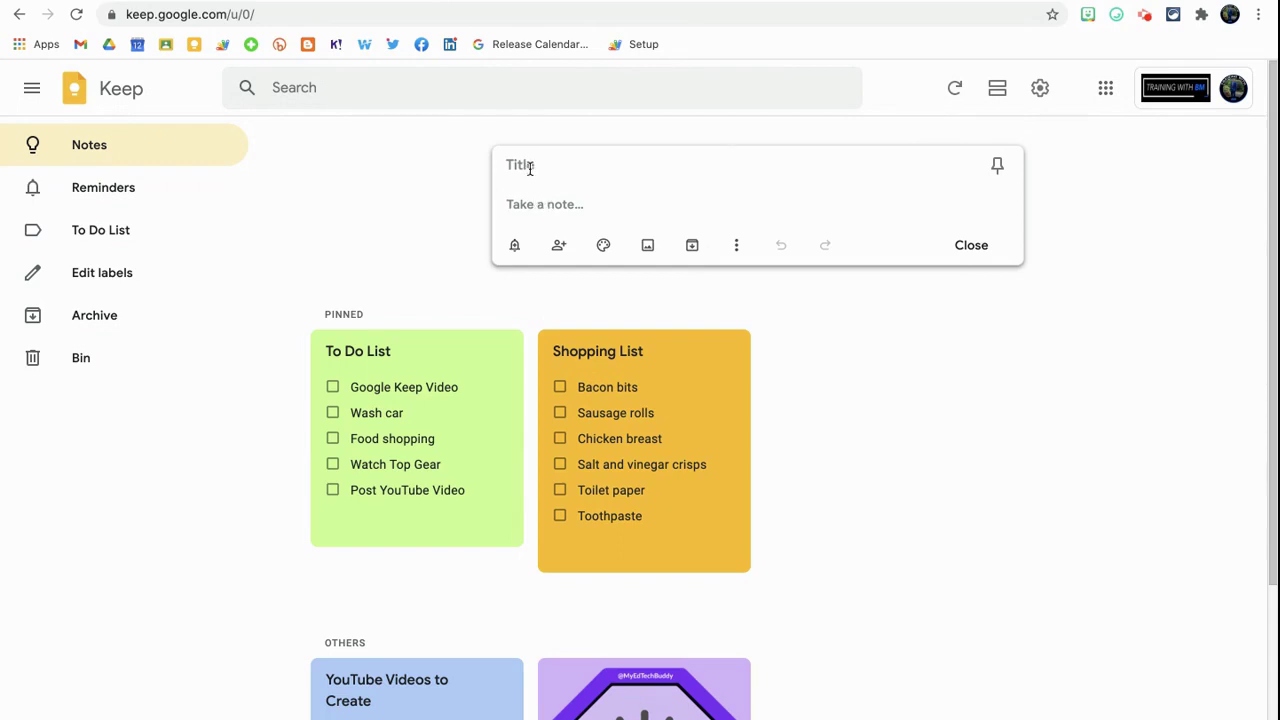
pyautogui.click(529, 165)
pyautogui.write('Google Keep')
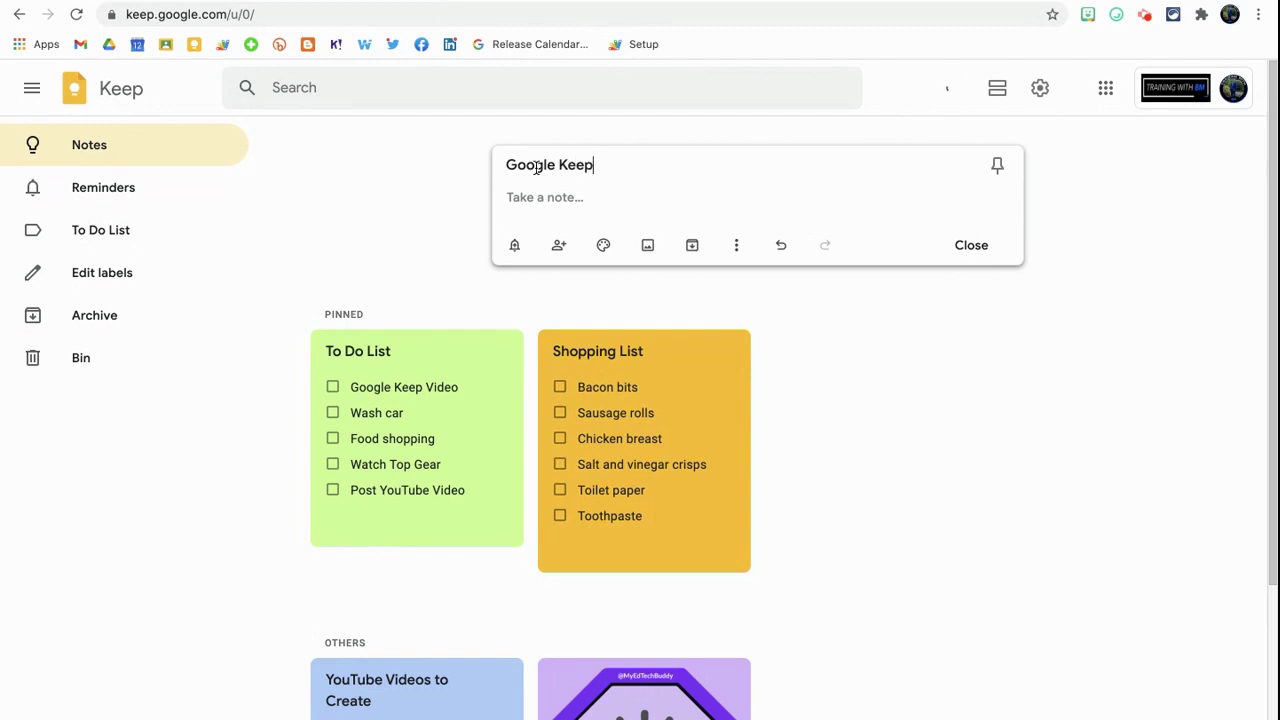
pyautogui.write(' Demo')
pyautogui.click(539, 208)
# Close the Google Keep Demo note, then discard a new empty checklist note.
pyautogui.click(956, 251)
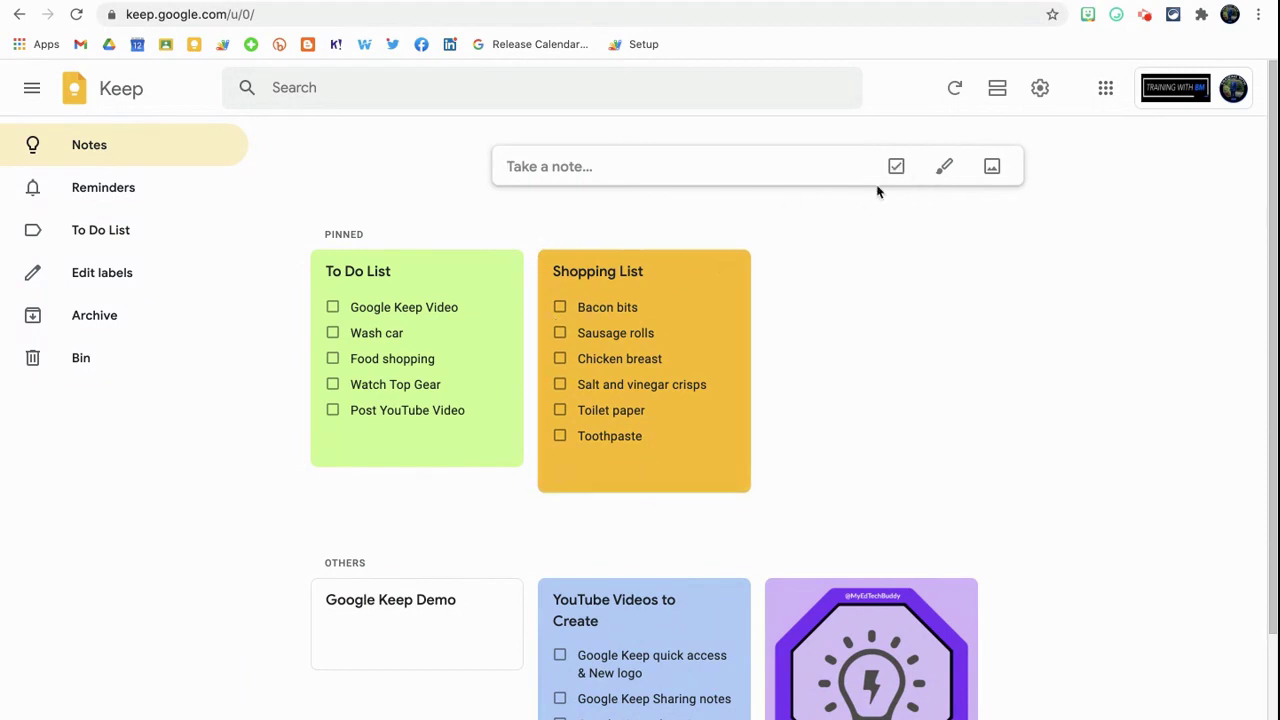
pyautogui.click(896, 166)
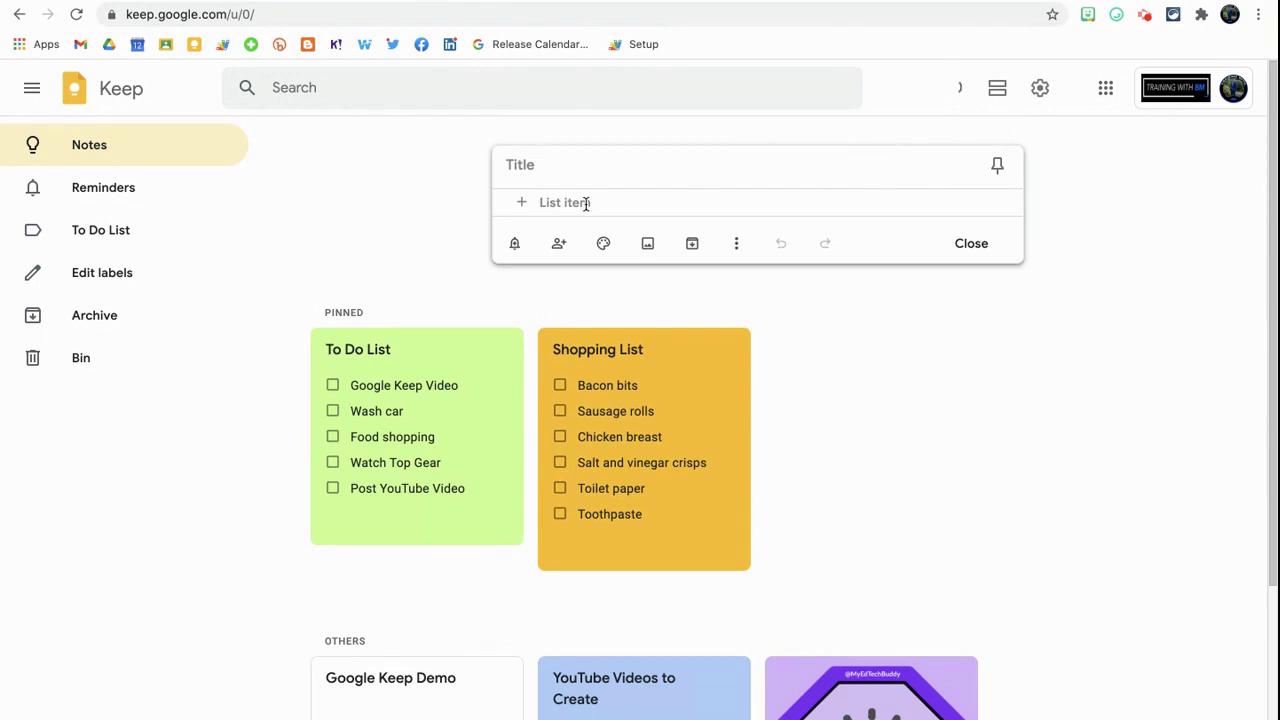
pyautogui.click(962, 246)
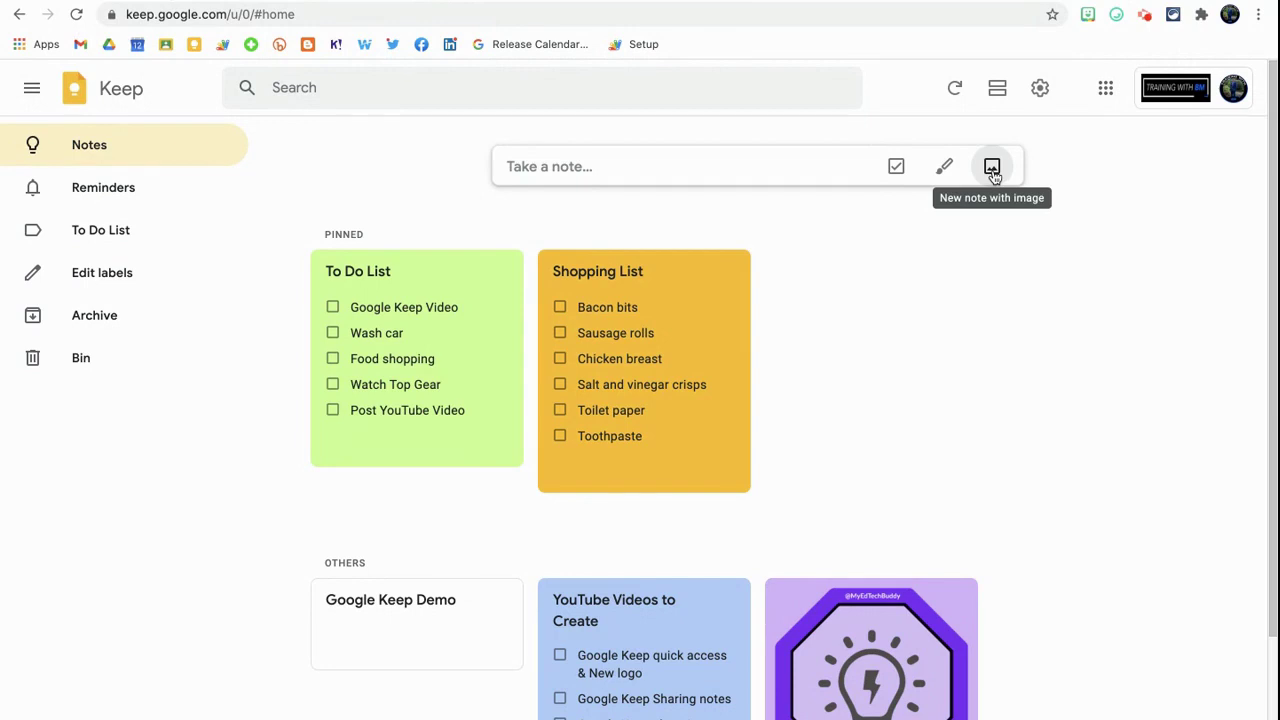
# Add an image note with the Collaboration badge PNG, titled with the channel handle plus 'App'.
pyautogui.click(992, 168)
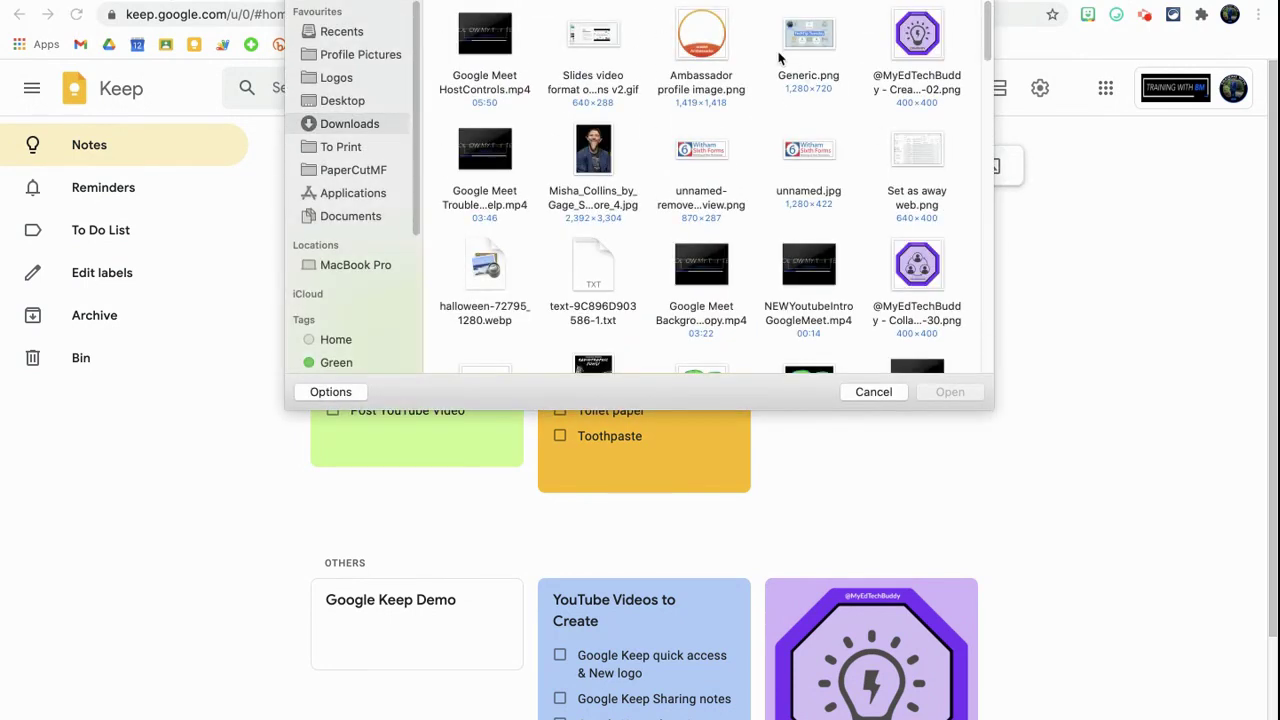
pyautogui.click(928, 266)
pyautogui.click(950, 395)
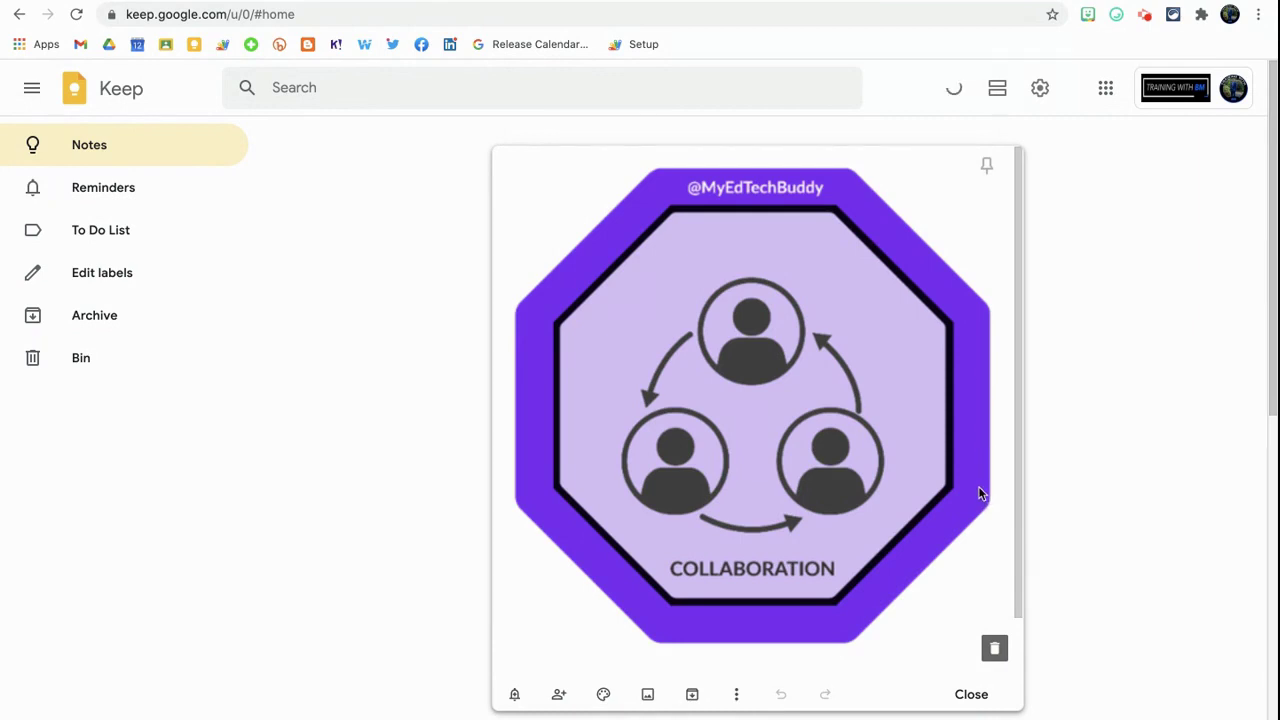
pyautogui.scroll(-1, 960, 455)
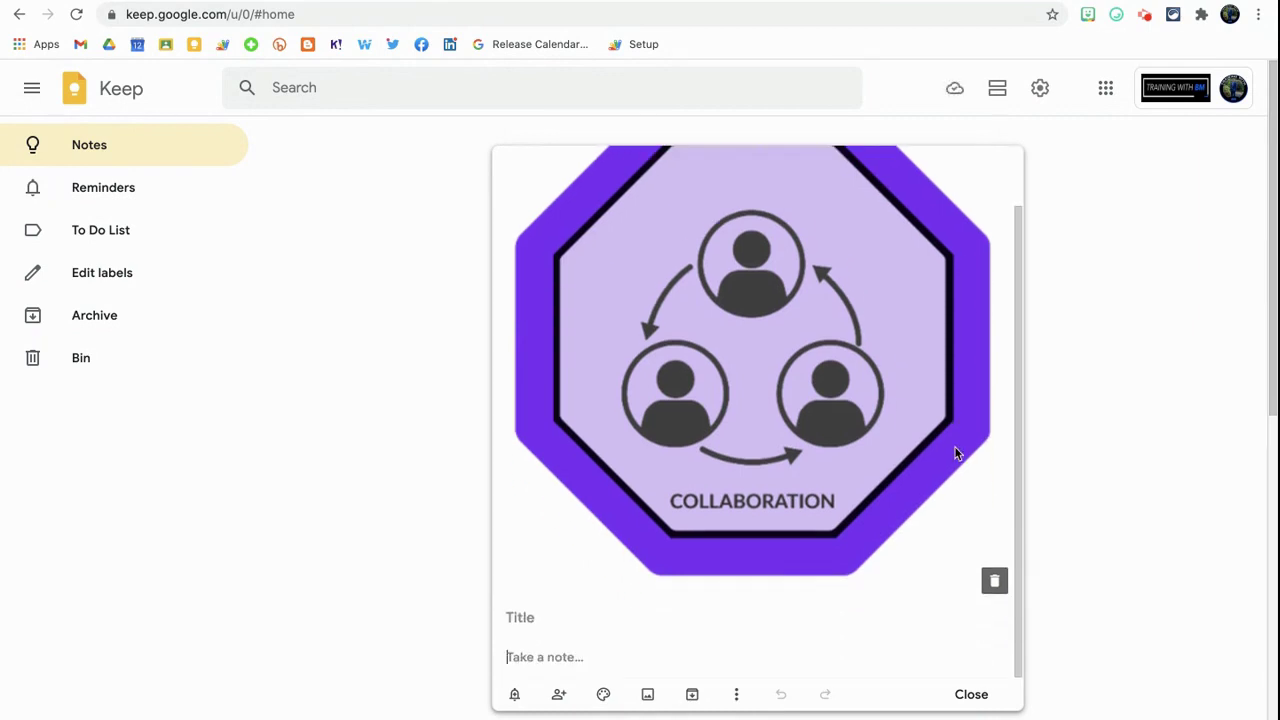
pyautogui.click(561, 620)
pyautogui.write('@My')
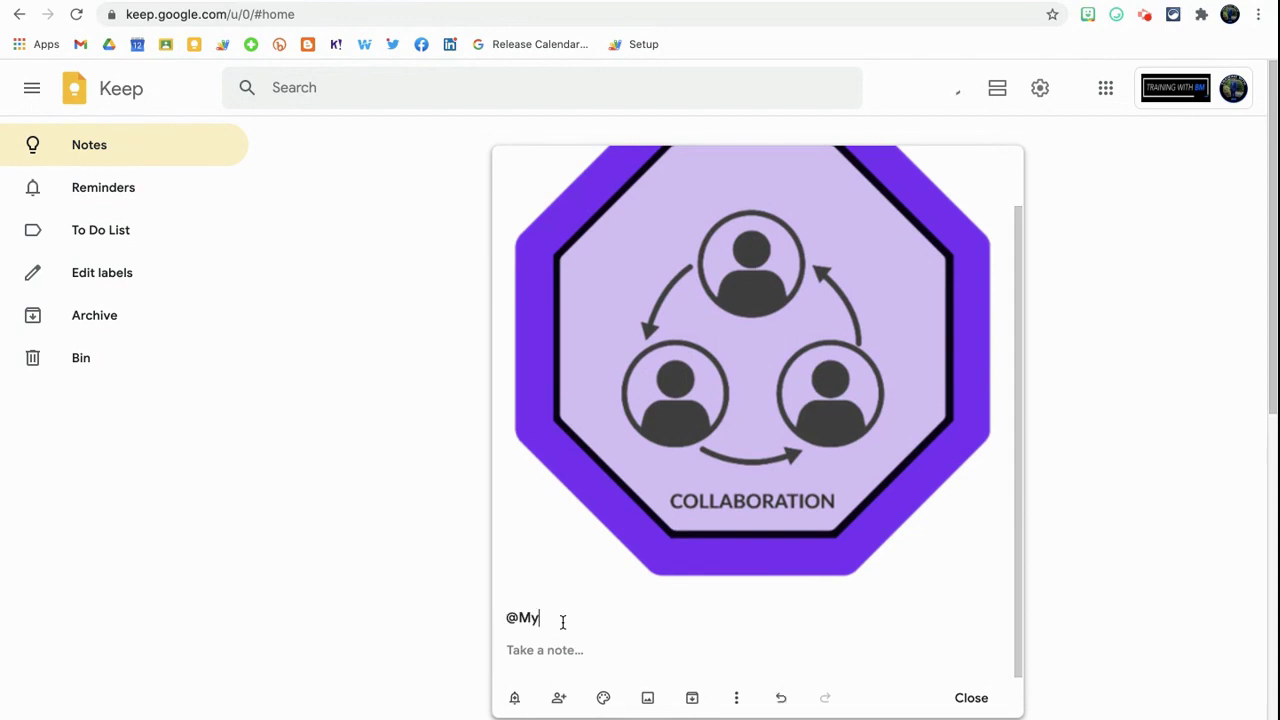
pyautogui.write('EdTechBuddy App')
pyautogui.click(543, 660)
pyautogui.scroll(2, 897, 455)
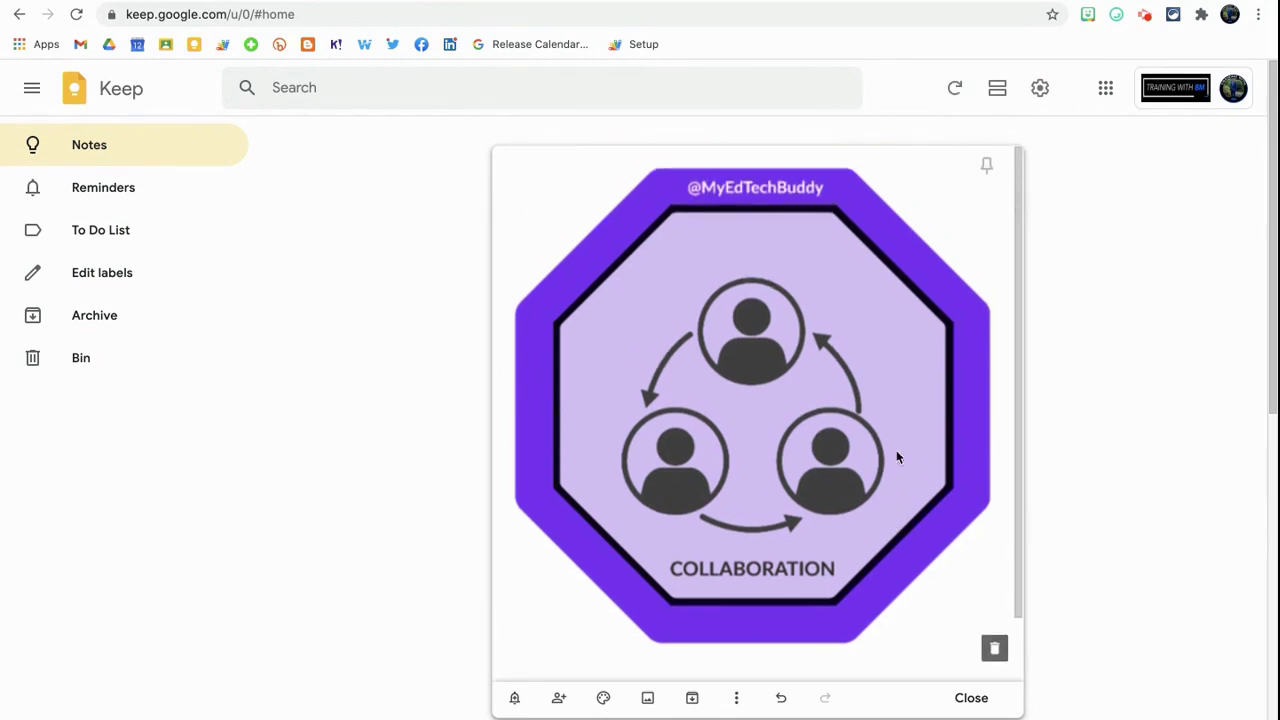
pyautogui.click(1131, 374)
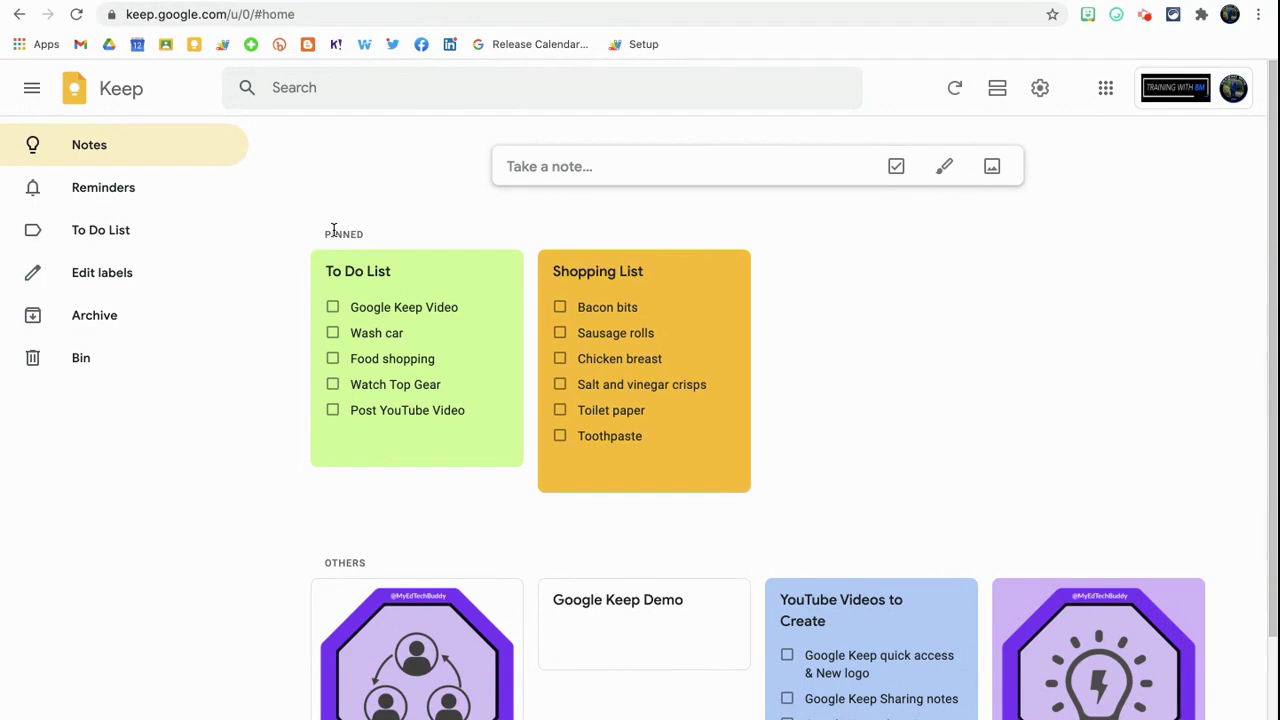
# Pin the Collaboration image note, then unpin it again.
pyautogui.moveTo(328, 230); pyautogui.dragTo(377, 240)
pyautogui.click(376, 238)
pyautogui.click(496, 601)
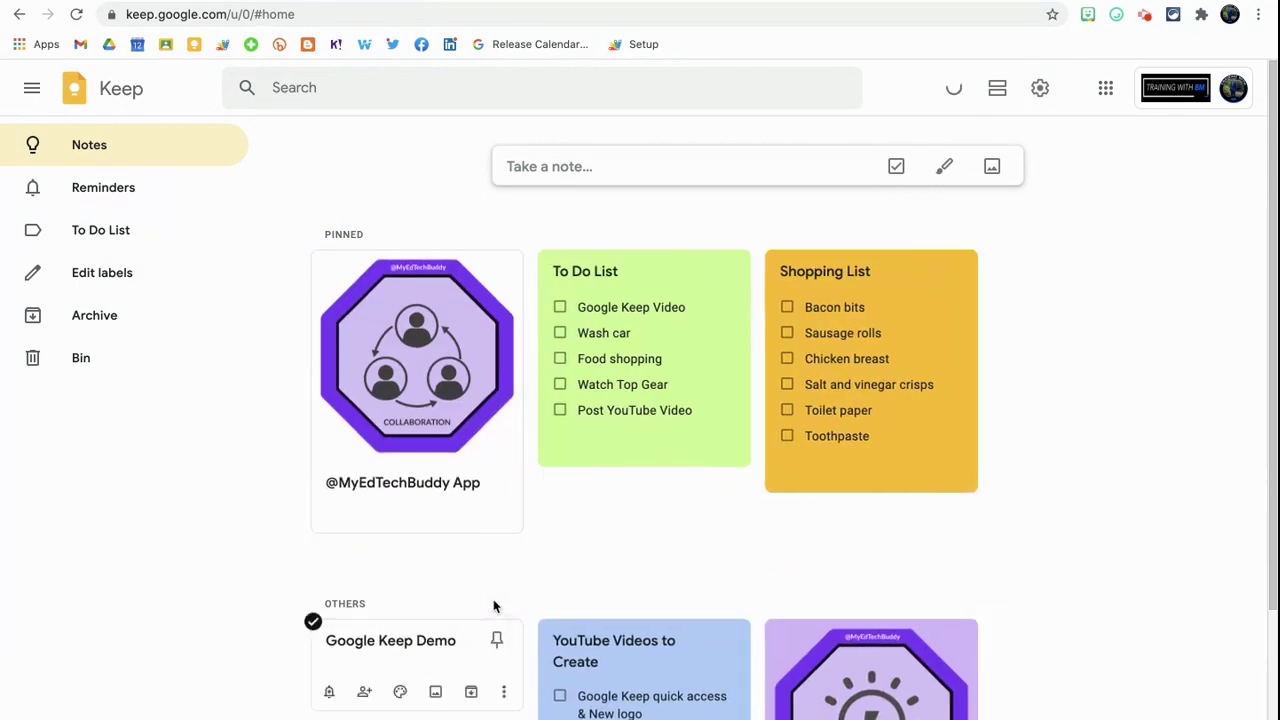
pyautogui.click(500, 270)
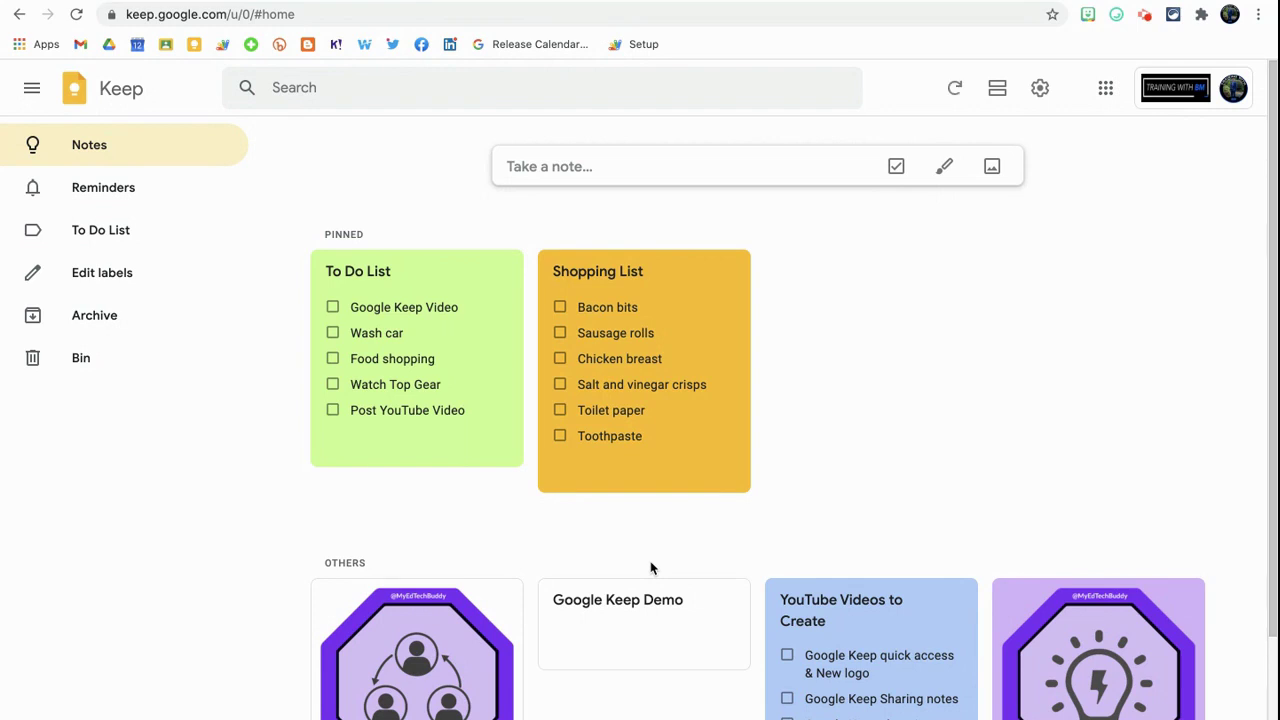
# Drag YouTube Videos to Create into the first slot and the lightbulb note second.
pyautogui.moveTo(674, 434)
pyautogui.moveTo(840, 632)
pyautogui.moveTo(840, 632); pyautogui.dragTo(395, 620)
pyautogui.moveTo(1010, 612); pyautogui.dragTo(640, 586)
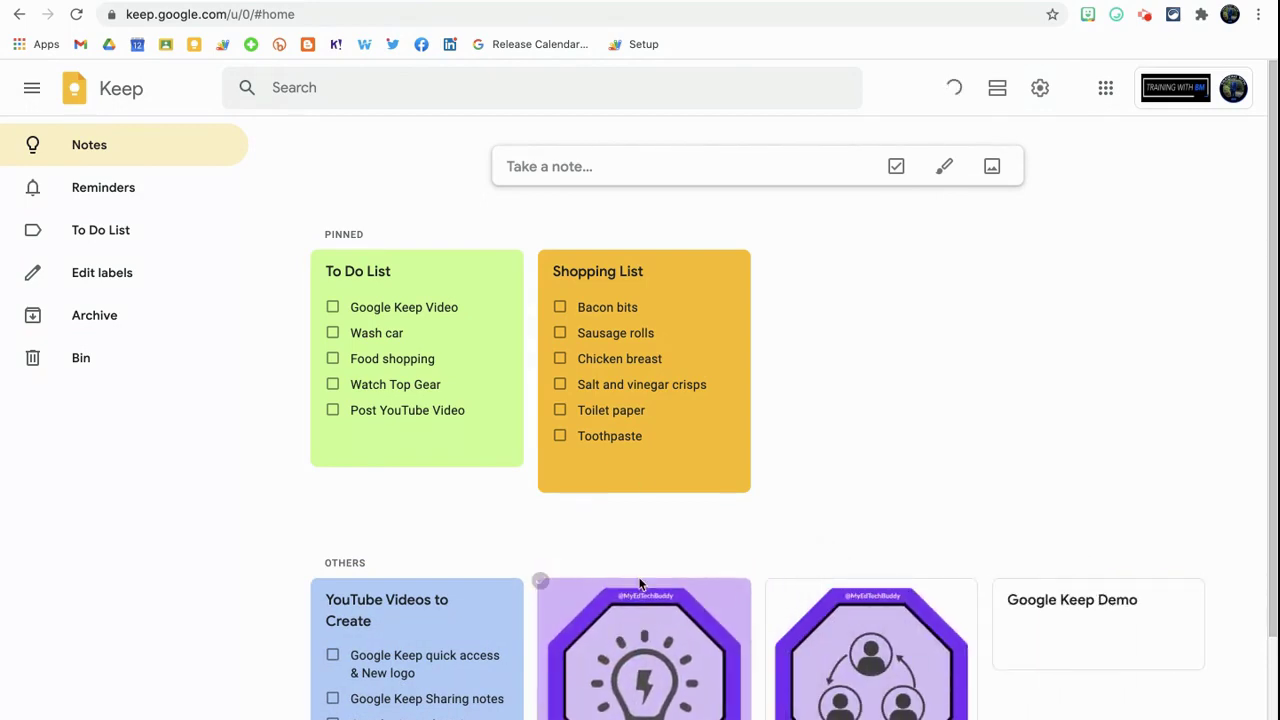
pyautogui.moveTo(620, 391)
pyautogui.mouseDown()
pyautogui.moveTo(432, 392)
pyautogui.moveTo(643, 396)
pyautogui.mouseUp()
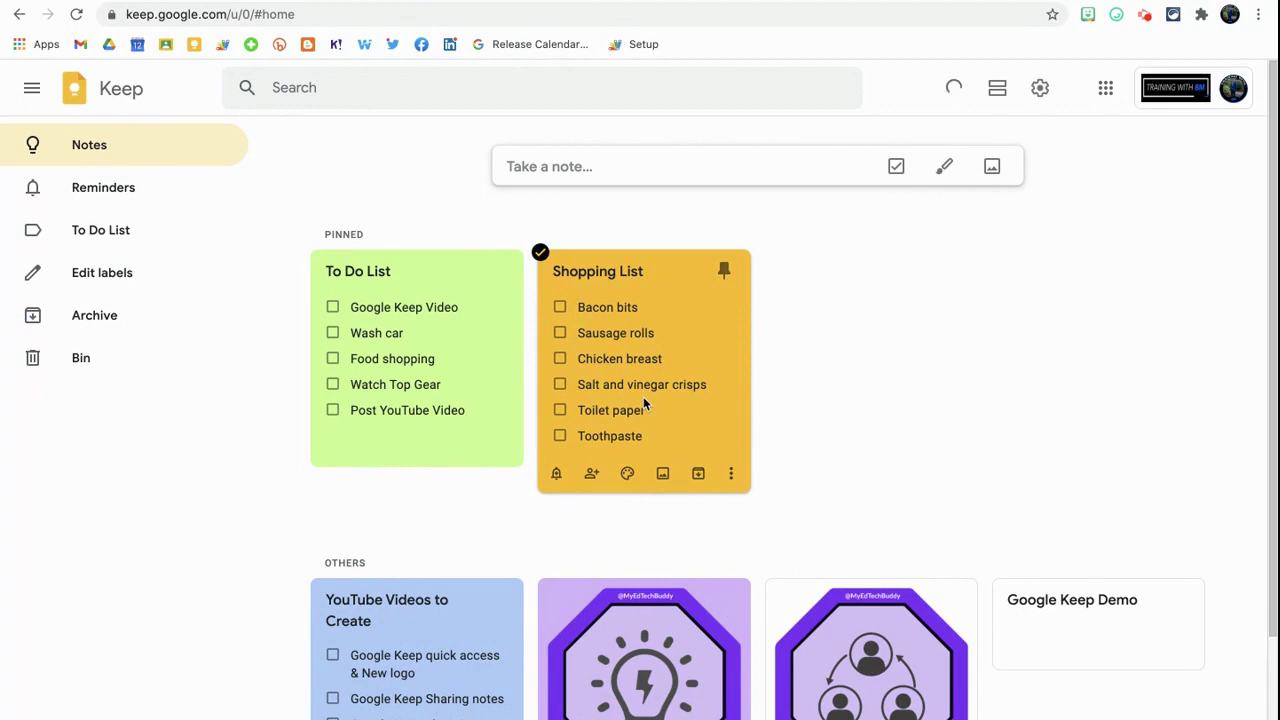